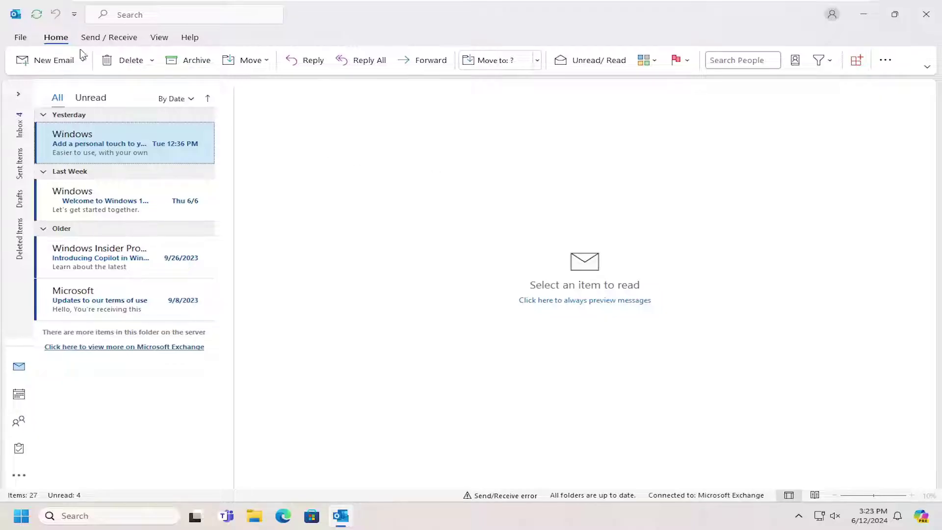
# Open Mail Setup through File > Account Settings > Manage Profiles.
pyautogui.click(21, 38)
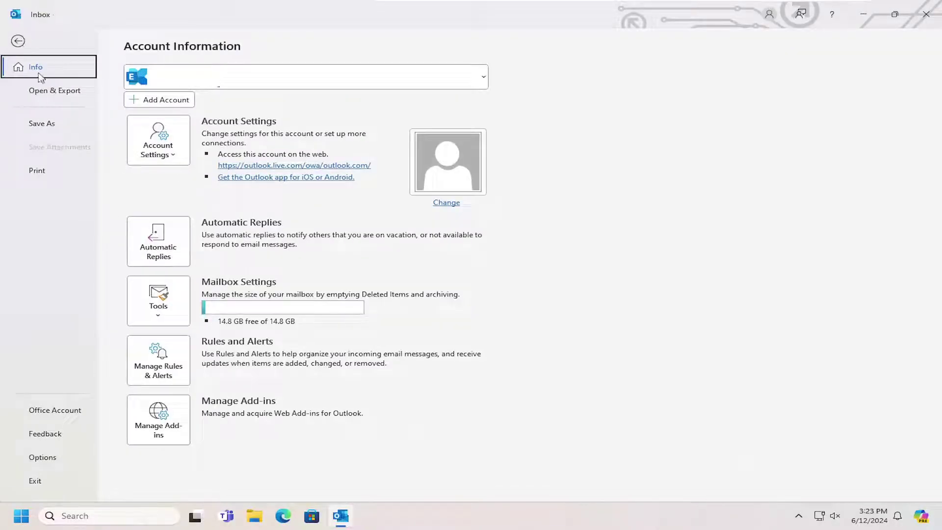
pyautogui.click(165, 159)
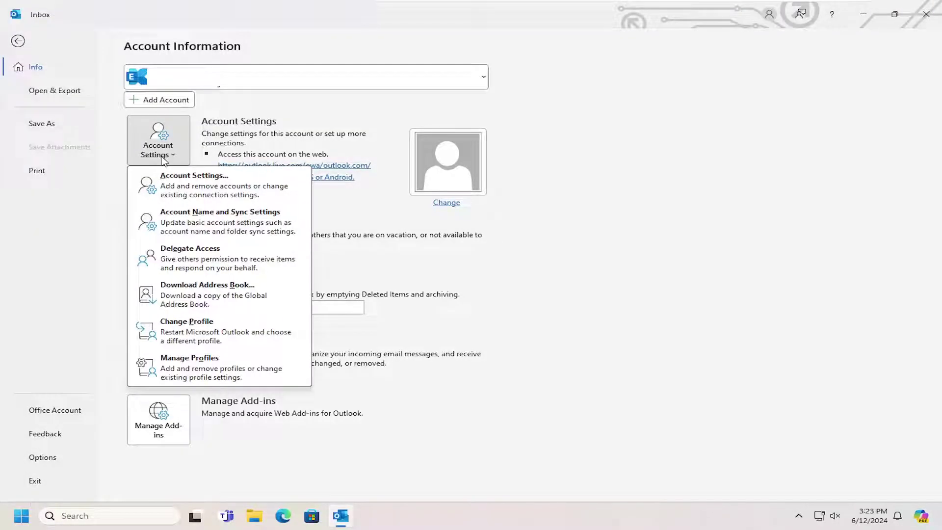
pyautogui.click(198, 373)
# Move the Mail Setup window to the centre of the screen.
pyautogui.moveTo(168, 10)
pyautogui.mouseDown()
pyautogui.moveTo(345, 58)
pyautogui.moveTo(463, 150)
pyautogui.mouseUp()
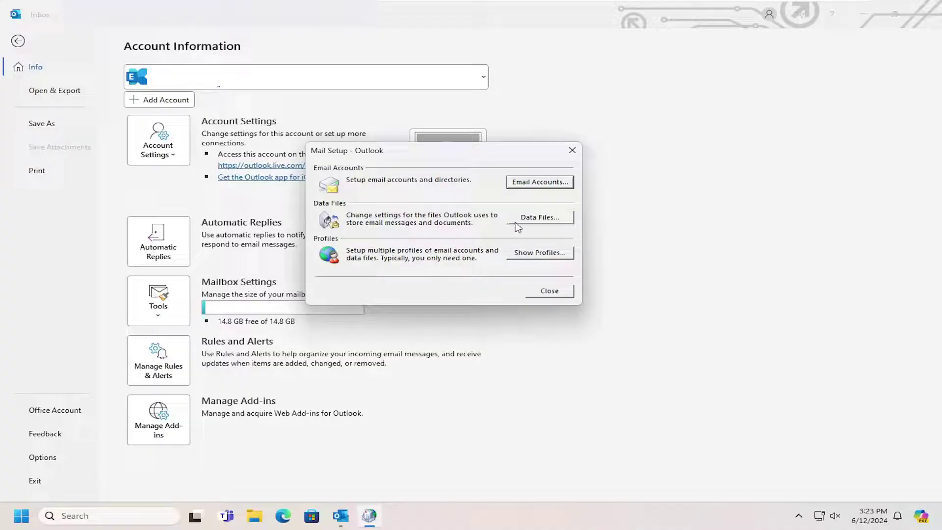
pyautogui.click(539, 218)
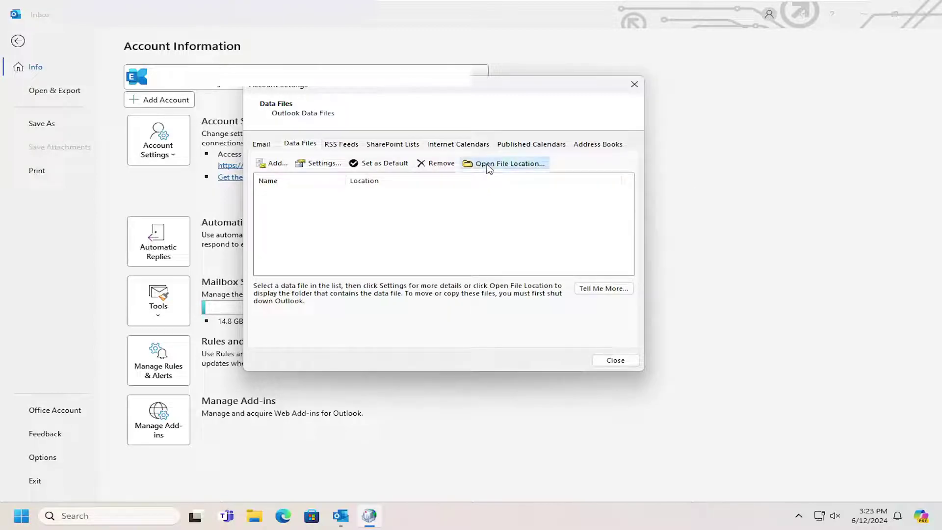
# Open the .ost file's folder in Explorer, then close Explorer, Account Settings and Mail Setup.
pyautogui.click(487, 165)
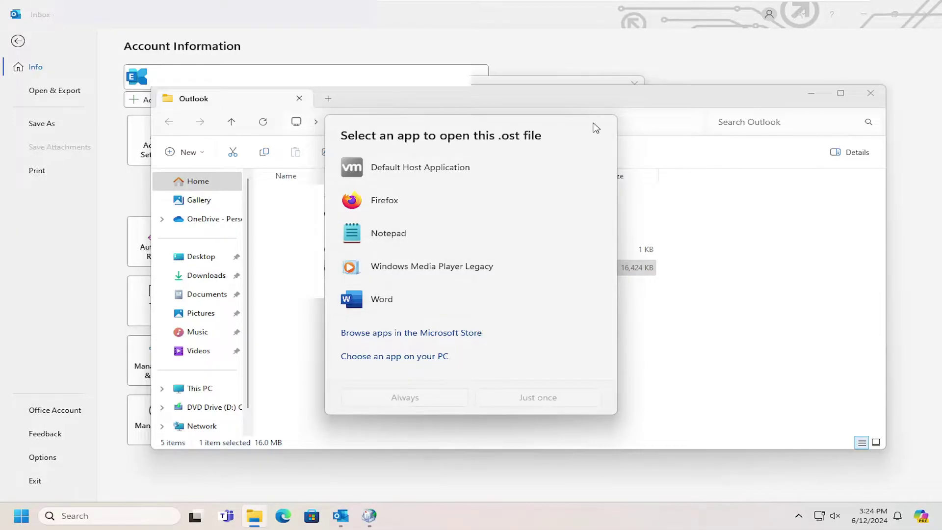
pyautogui.click(729, 262)
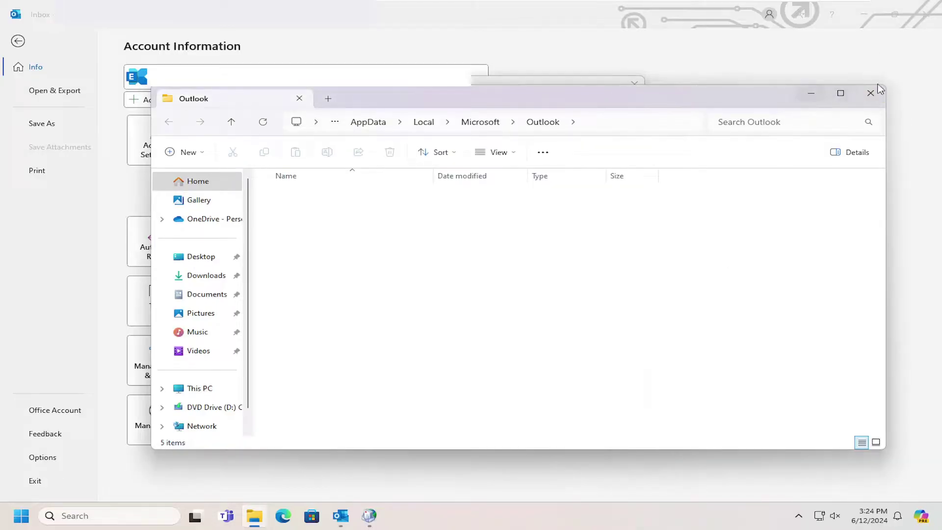
pyautogui.click(866, 95)
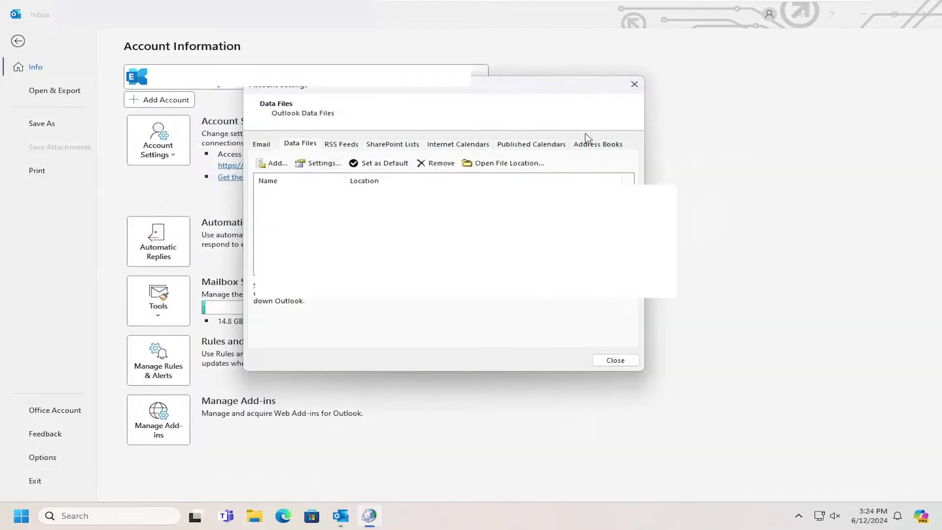
pyautogui.click(634, 86)
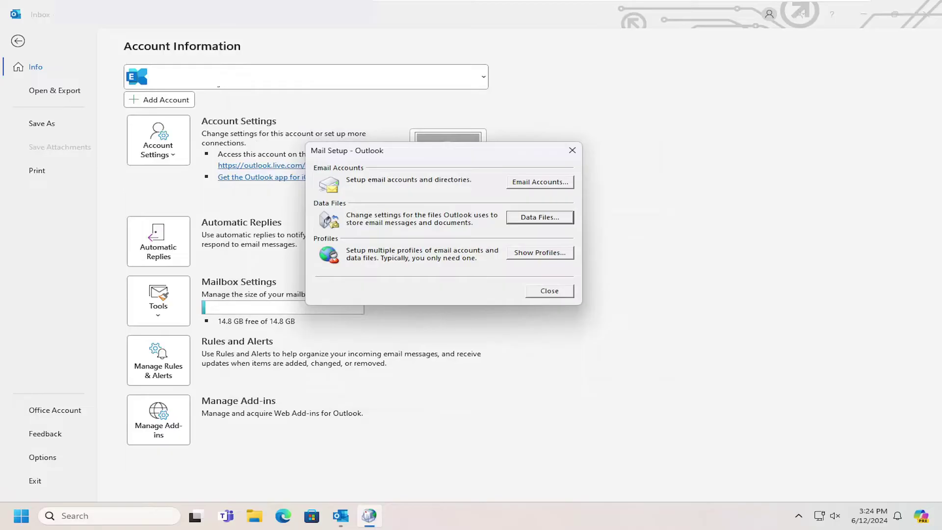
pyautogui.click(573, 150)
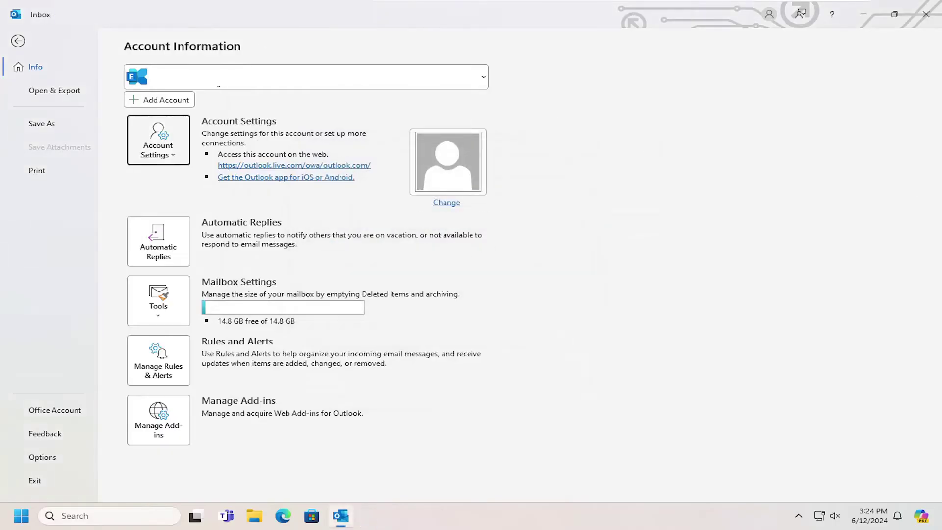